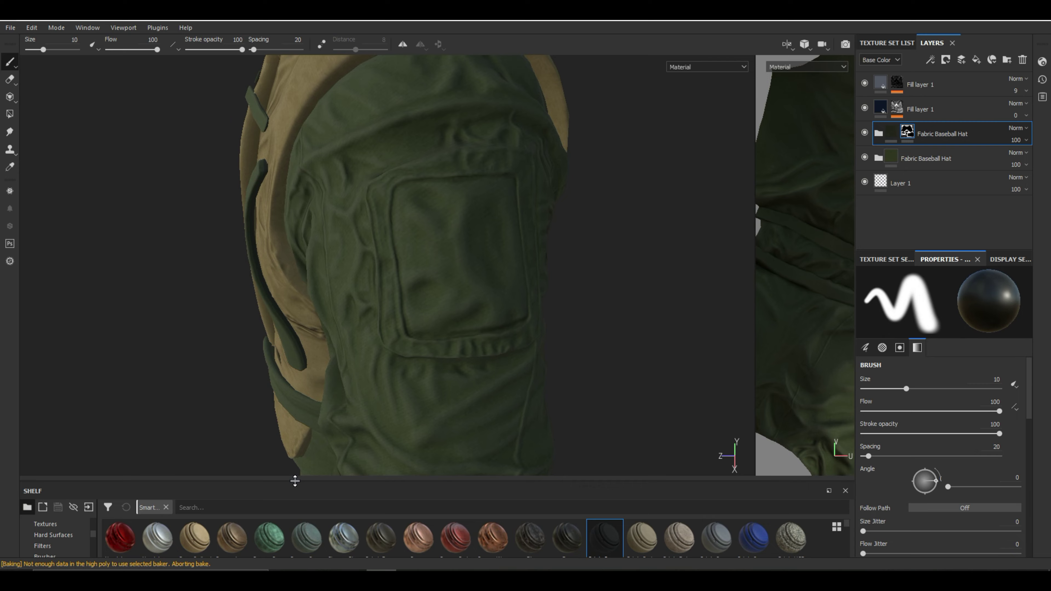
Step: Paint a darker green band along the sleeve in the folder mask, then shrink the brush to size 1
drag(294, 481, 295, 381)
click(44, 469)
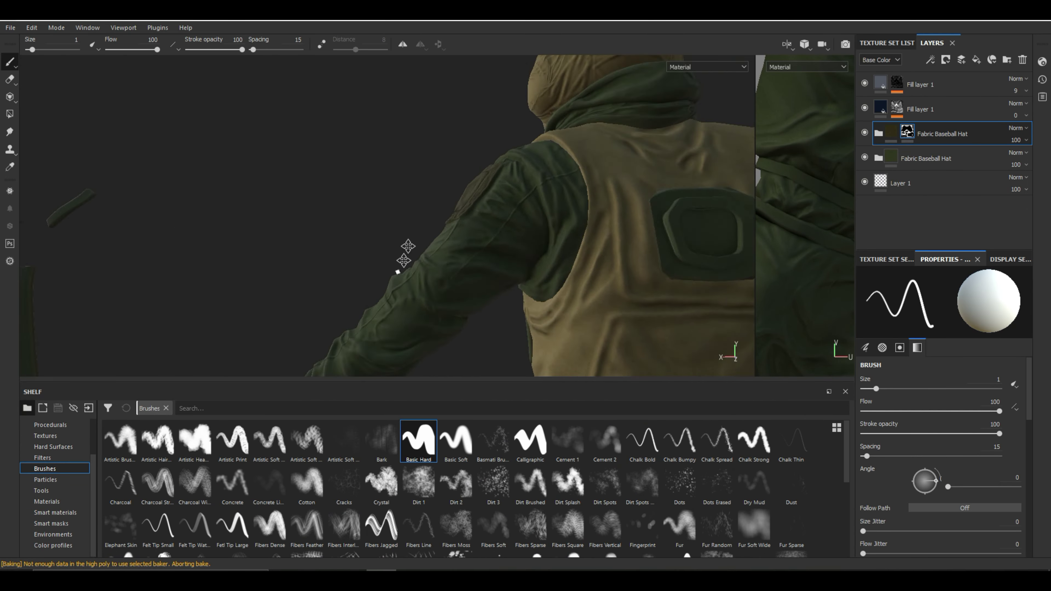
click(878, 133)
alt+drag(456, 207, 383, 257)
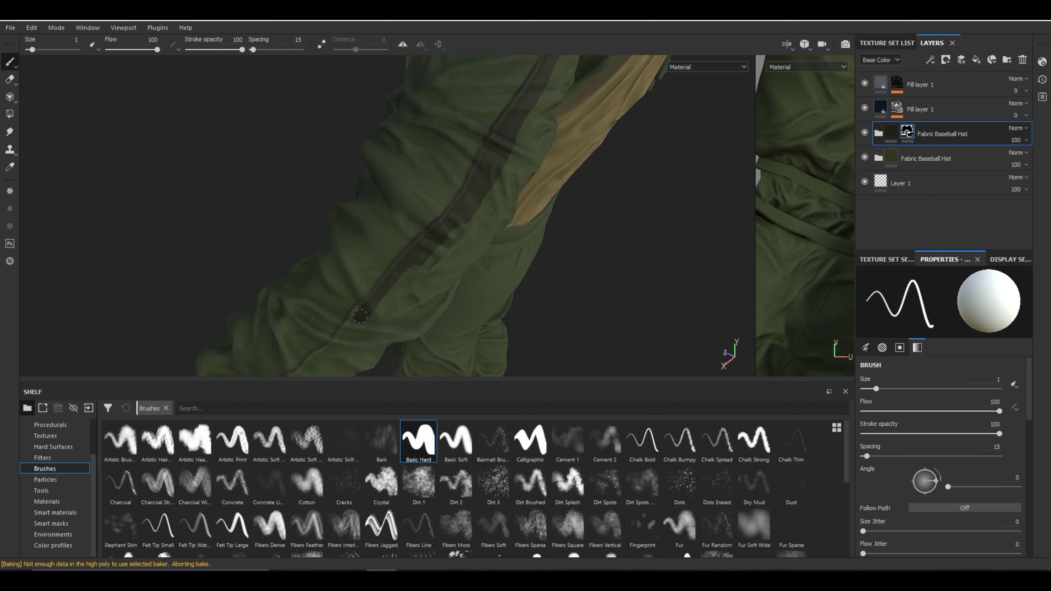
mouse_move(439, 225)
alt+mouse_down()
mouse_move(645, 113)
mouse_move(360, 228)
alt+mouse_up()
key(bracketleft)
key(bracketleft)
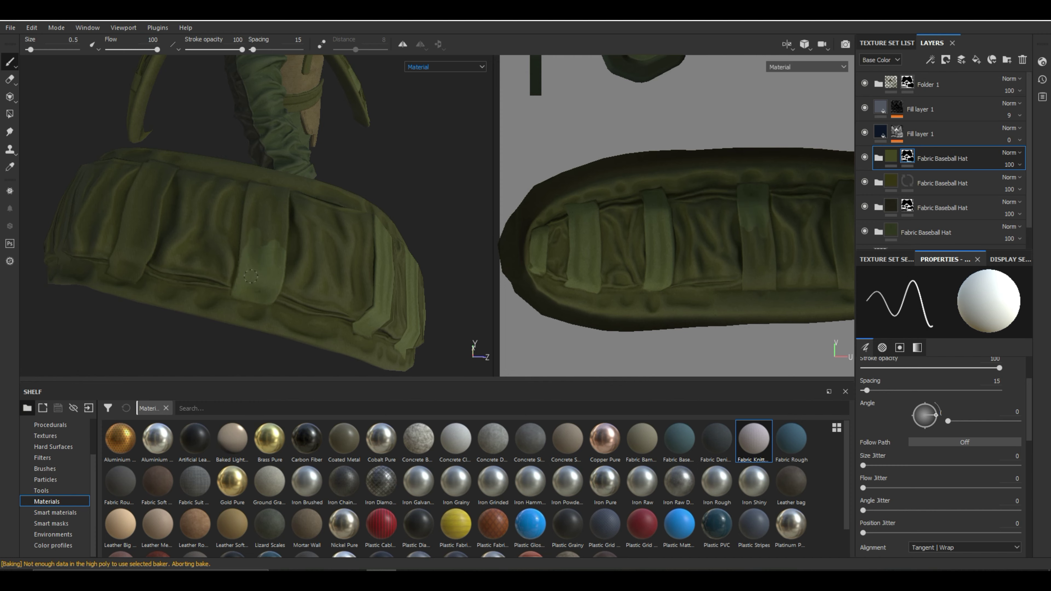
Step: Select the Suit Base group and switch to polygon-fill masking for the shoulder straps
mouse_move(290, 255)
alt+mouse_down()
mouse_move(317, 253)
mouse_move(322, 265)
mouse_move(62, 187)
mouse_move(263, 298)
mouse_move(252, 237)
alt+mouse_up()
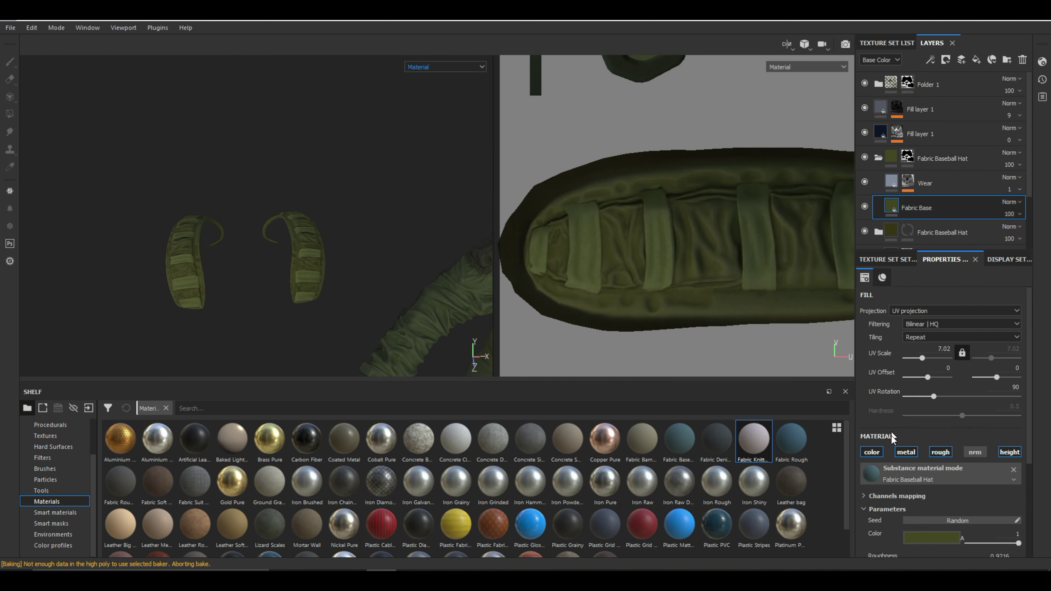
click(914, 232)
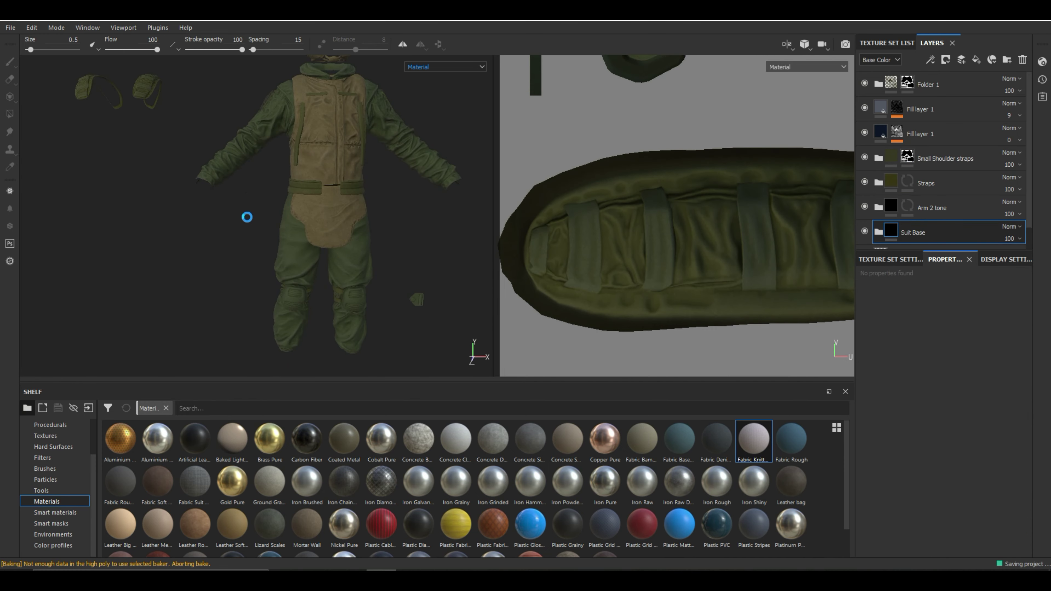
alt+drag(264, 207, 251, 202)
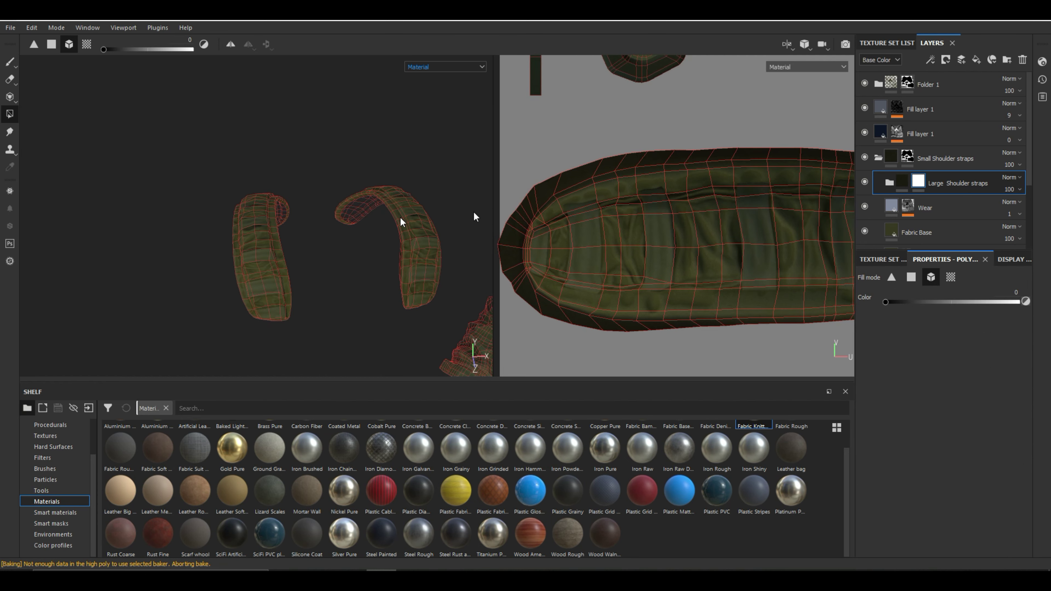
click(896, 183)
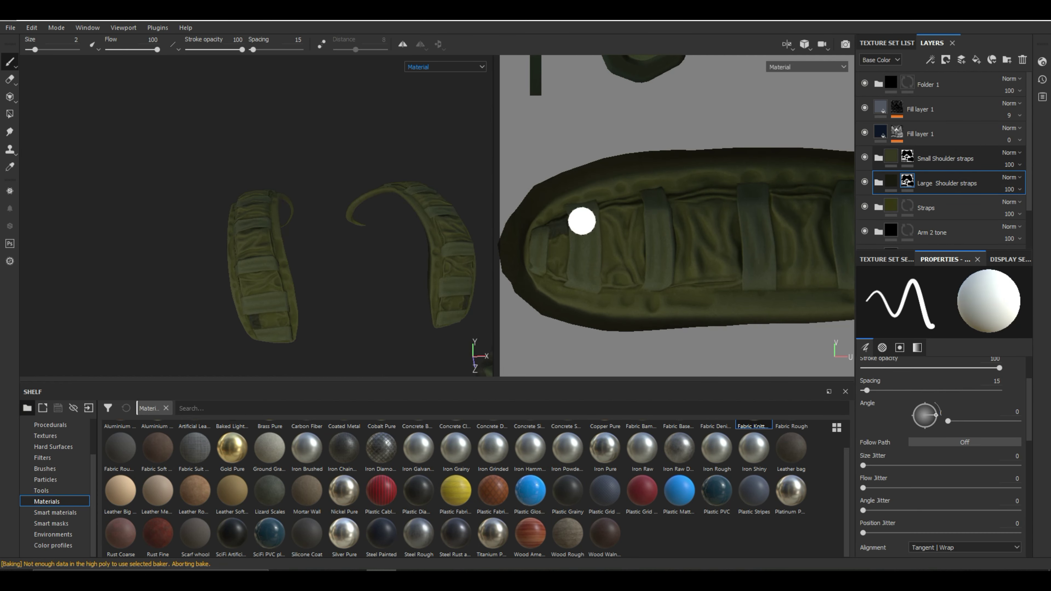
scroll(265, 235, up, 5)
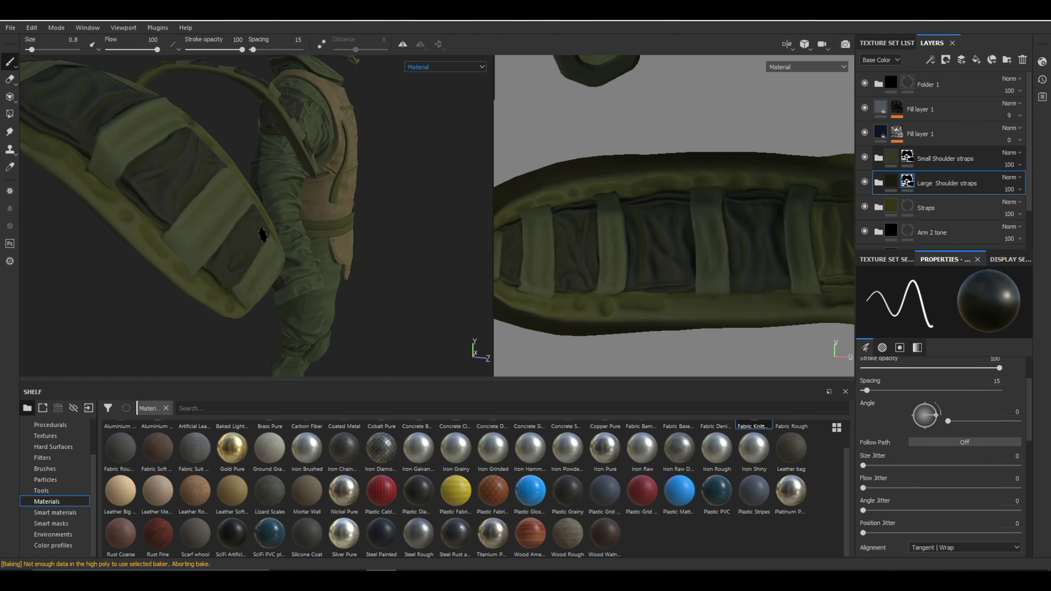
alt+drag(265, 234, 276, 235)
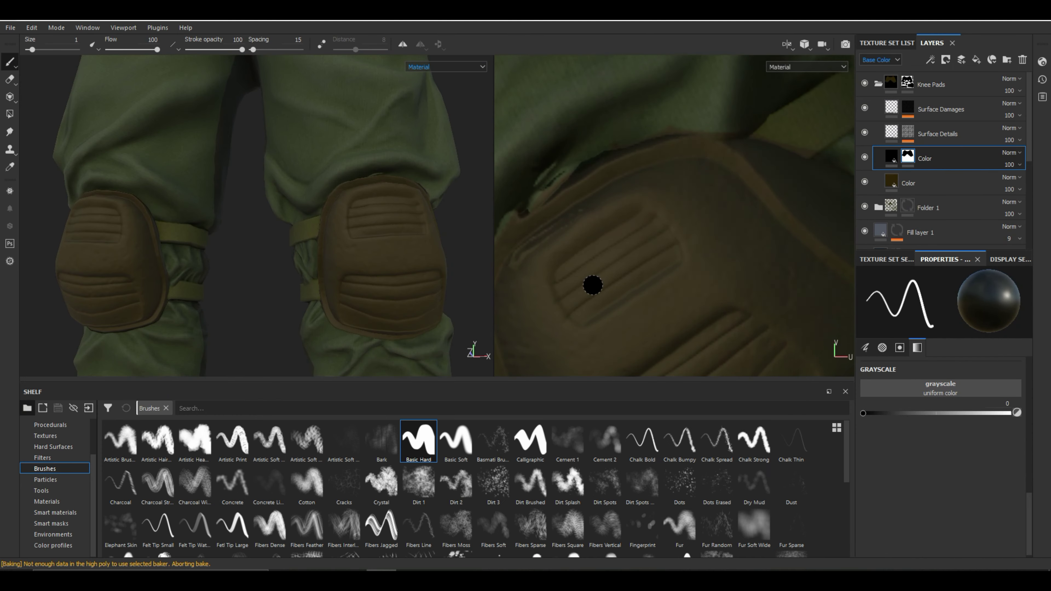
Step: Paint the knee-pad insert black in its Color mask, then restore white
alt+drag(289, 207, 372, 187)
scroll(662, 249, up, 3)
mouse_move(310, 228)
mouse_down()
mouse_move(435, 207)
mouse_move(231, 223)
mouse_up()
key(x)
scroll(645, 231, down, 2)
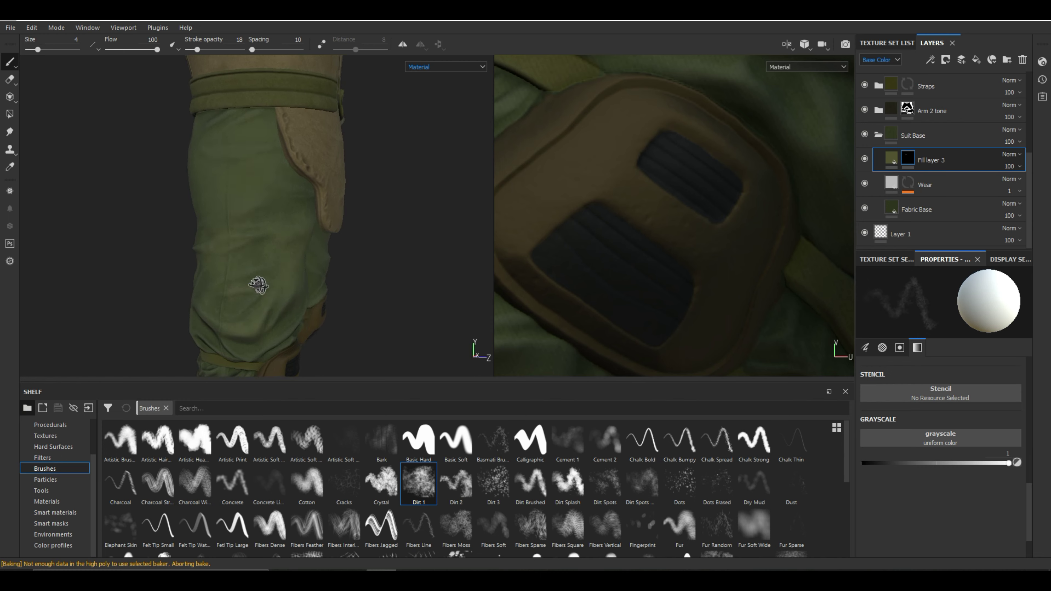
key(x)
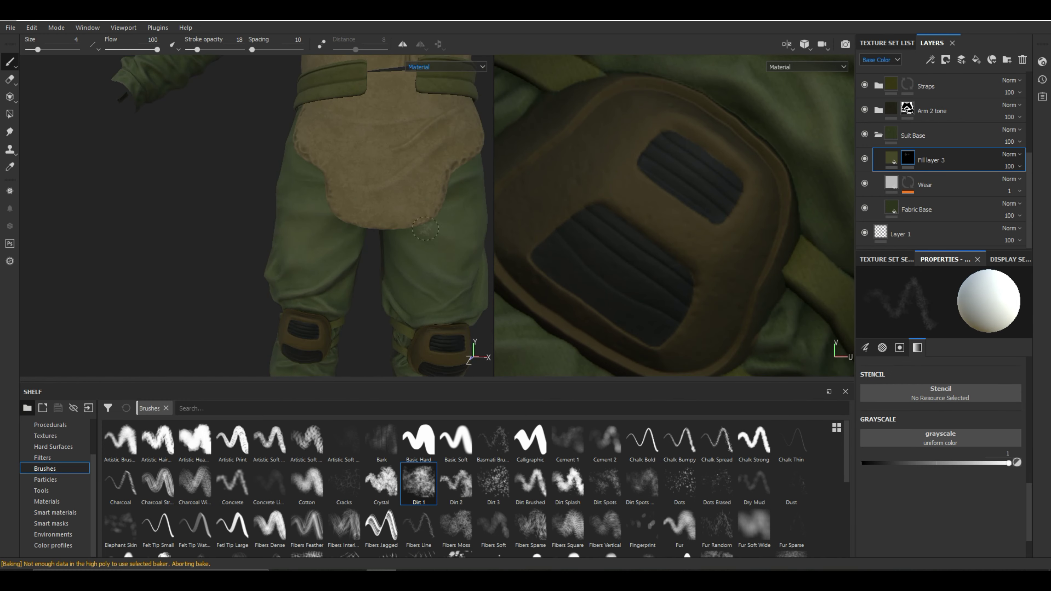
Step: Reduce the brush to size 2 and orbit around the legs to check the wear
mouse_move(301, 250)
alt+mouse_down()
mouse_move(365, 327)
mouse_move(290, 249)
mouse_move(279, 269)
alt+mouse_up()
key(bracketleft)
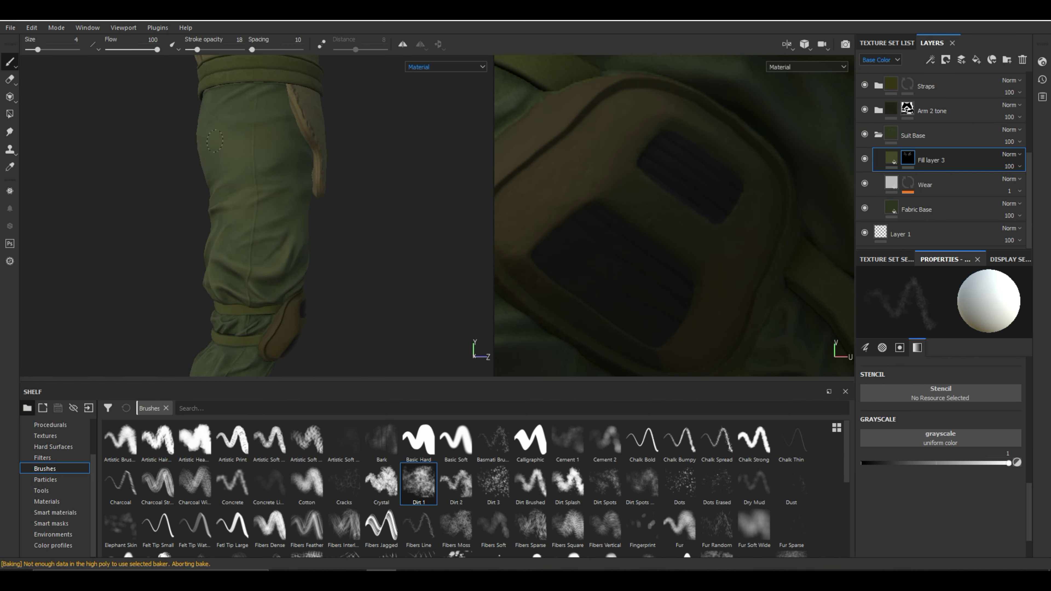
alt+drag(214, 141, 272, 251)
key(bracketleft)
key(bracketleft)
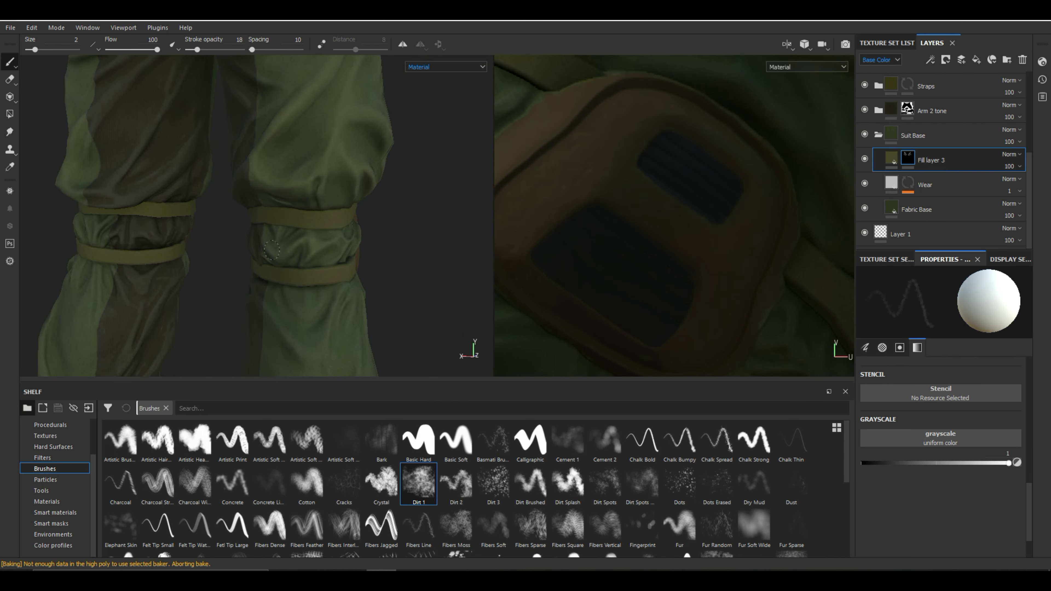
mouse_move(271, 251)
alt+mouse_down()
mouse_move(242, 281)
mouse_move(454, 244)
alt+mouse_up()
mouse_move(414, 282)
alt+mouse_down()
mouse_move(418, 310)
mouse_move(213, 269)
alt+mouse_up()
Step: Raise stroke opacity to 32, then 59, and toggle the dirt fill layer to compare
drag(198, 50, 204, 49)
mouse_move(213, 269)
alt+mouse_down()
mouse_move(289, 248)
mouse_move(269, 257)
mouse_move(283, 253)
mouse_move(249, 207)
alt+mouse_up()
scroll(290, 249, up, 5)
drag(205, 49, 219, 49)
mouse_move(289, 207)
alt+mouse_down()
mouse_move(393, 165)
mouse_move(158, 318)
mouse_move(248, 207)
mouse_move(331, 207)
mouse_move(290, 186)
alt+mouse_up()
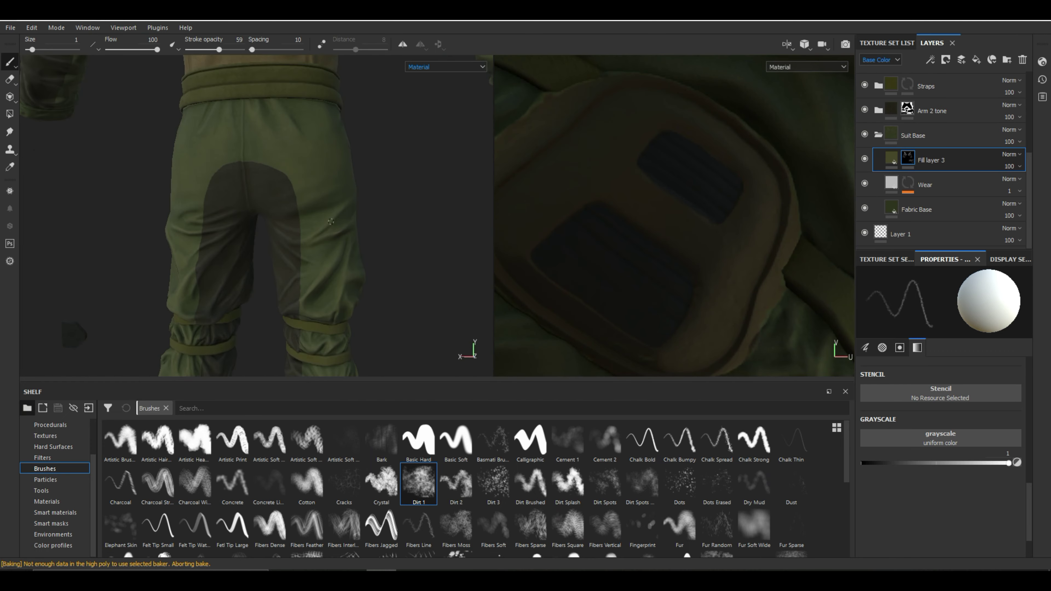
click(865, 159)
click(456, 438)
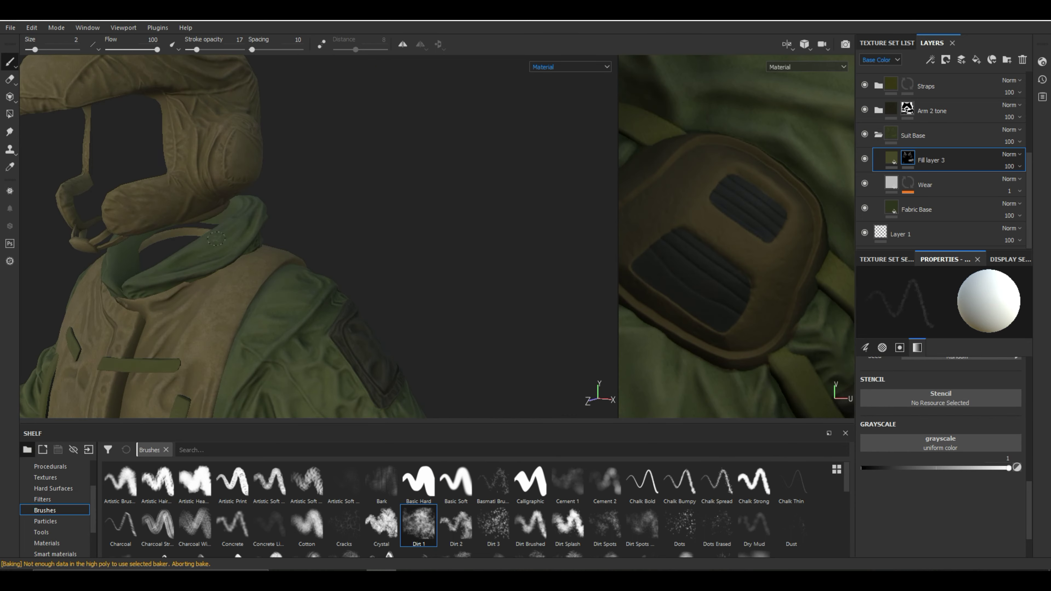
Step: Set the Dirt 1 brush to size 1 for painting around the hood collar
mouse_move(311, 290)
alt+mouse_down()
mouse_move(253, 298)
mouse_move(289, 231)
mouse_move(215, 232)
alt+mouse_up()
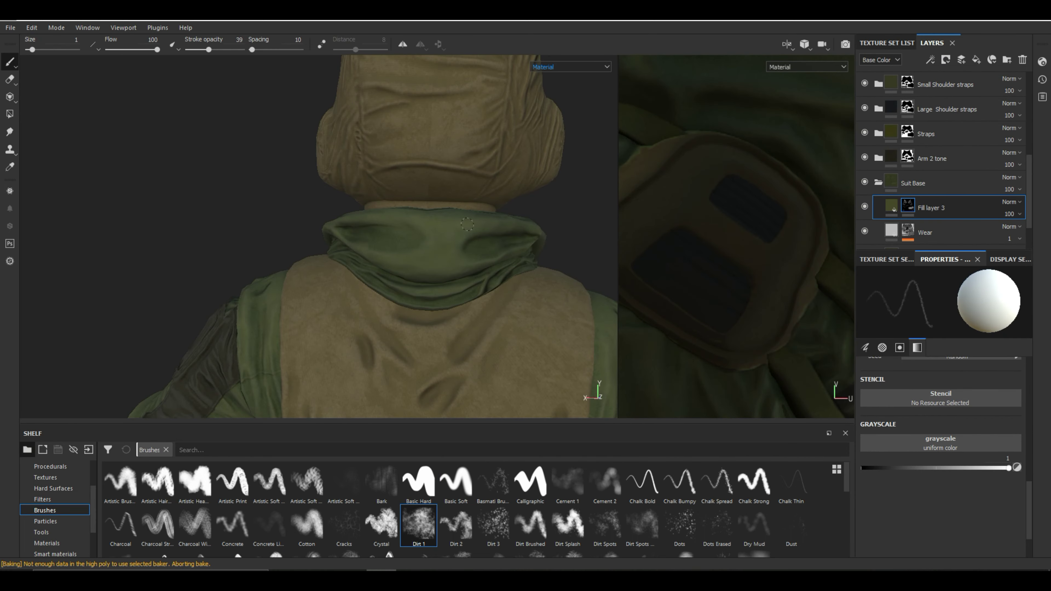
click(75, 37)
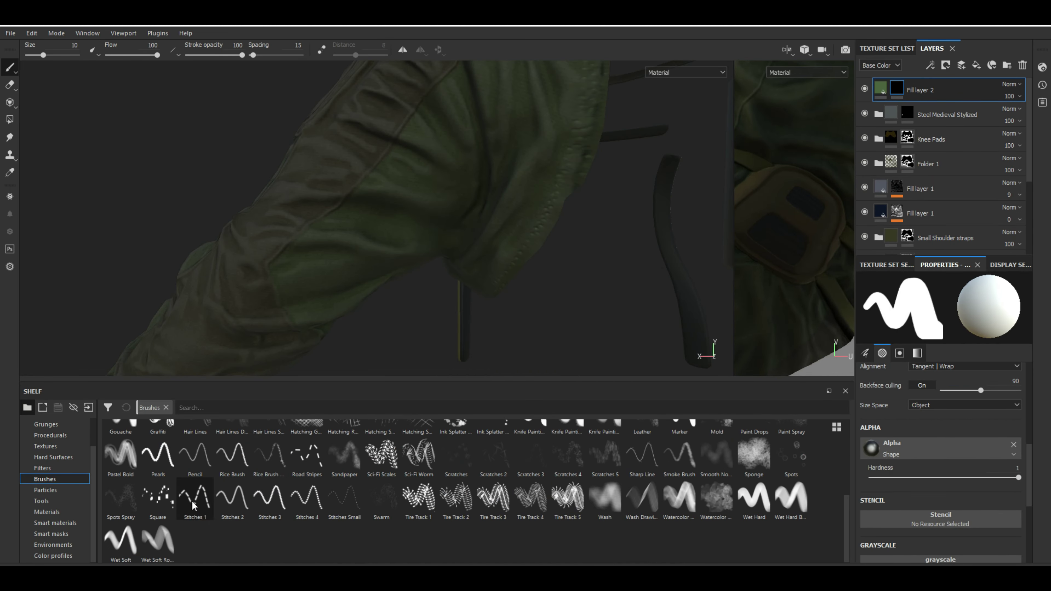
Step: Select Fill layer 2's mask and paint a stitch line along the sleeve seam
mouse_move(479, 106)
alt+mouse_down()
mouse_move(376, 206)
mouse_move(418, 99)
alt+mouse_up()
click(886, 86)
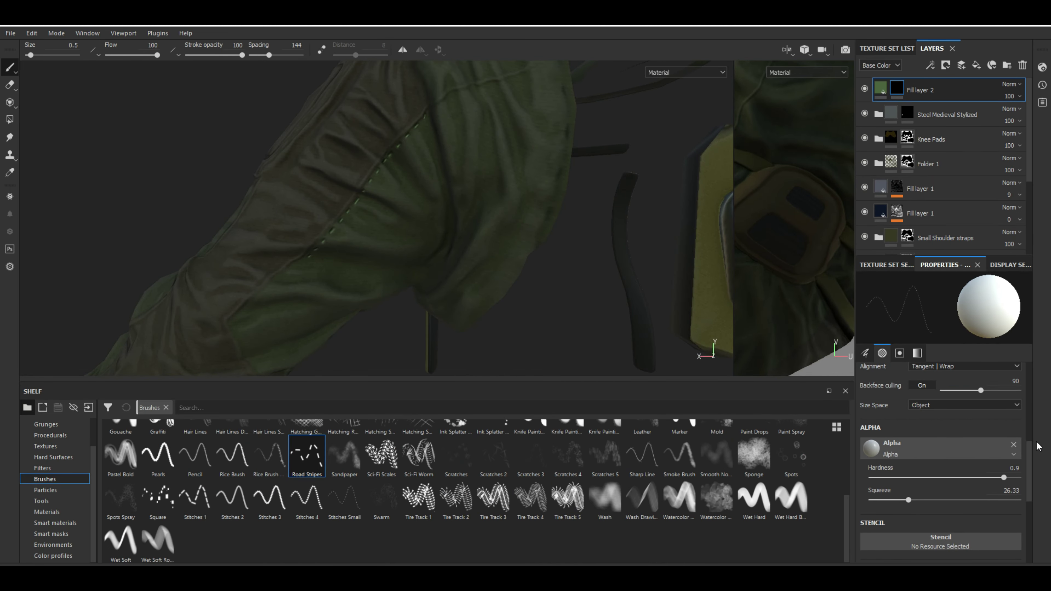
click(897, 88)
alt+drag(376, 235, 266, 290)
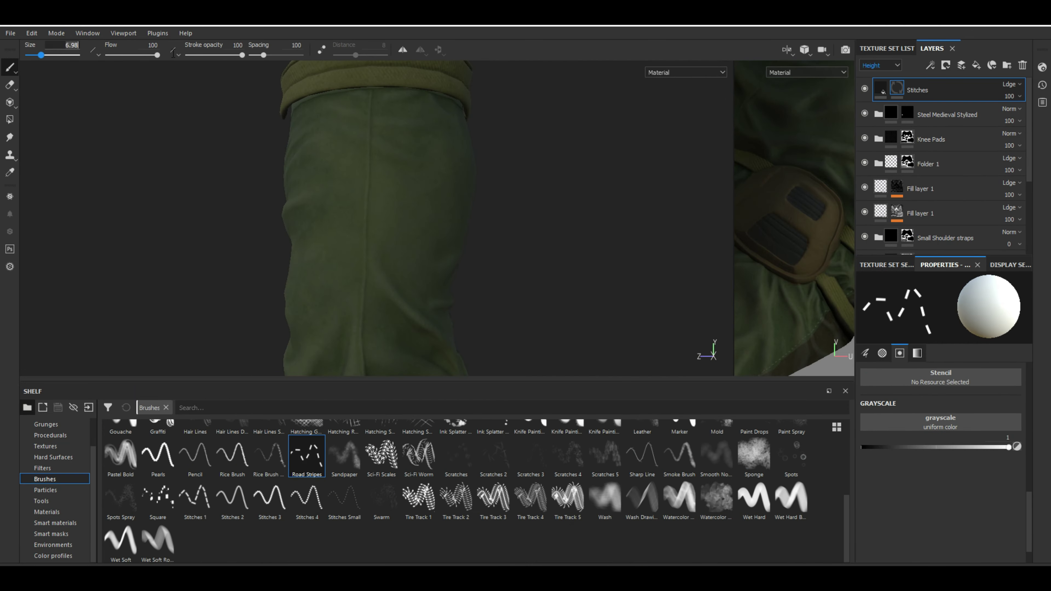
Step: Orbit the model to a new view of the leg
mouse_move(358, 254)
alt+mouse_down()
mouse_move(318, 226)
mouse_move(355, 291)
mouse_move(330, 226)
alt+mouse_up()
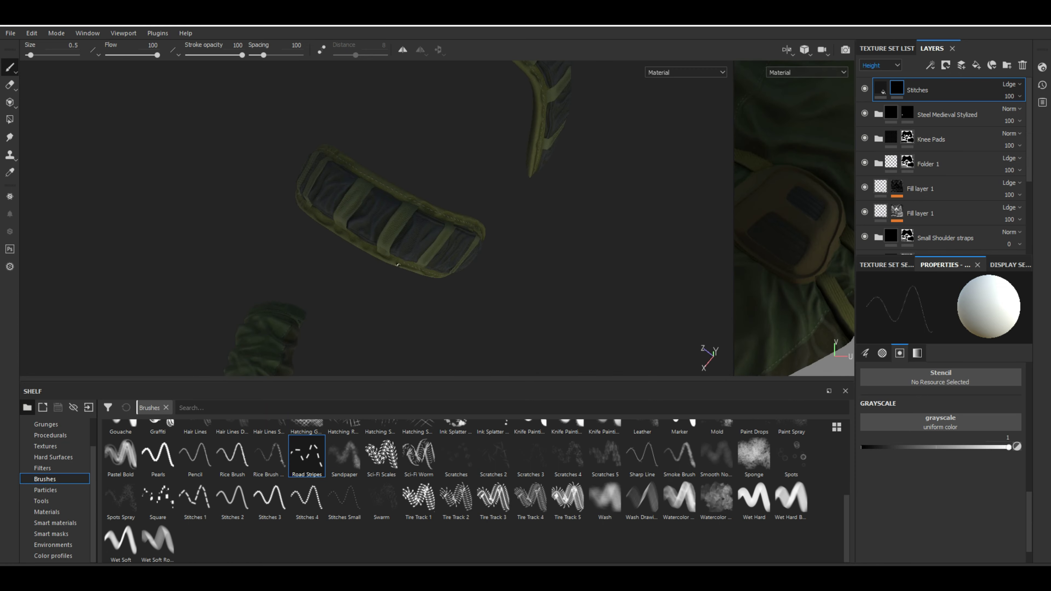